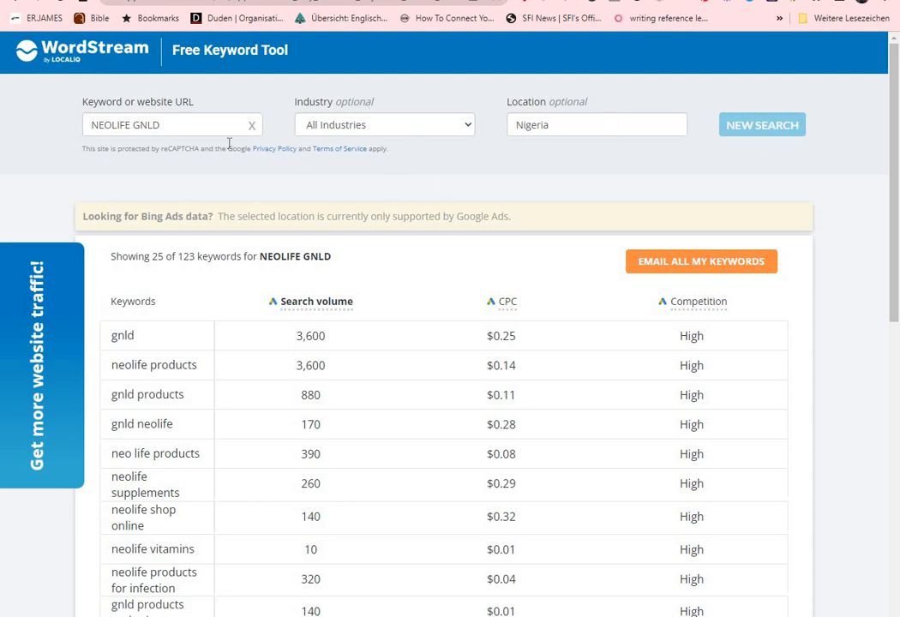
Scroll through the NEOLIFE keyword results table in WordStream and back up.
{"action": "left_click_drag", "start_coordinate": [895, 178], "coordinate": [895, 246]}
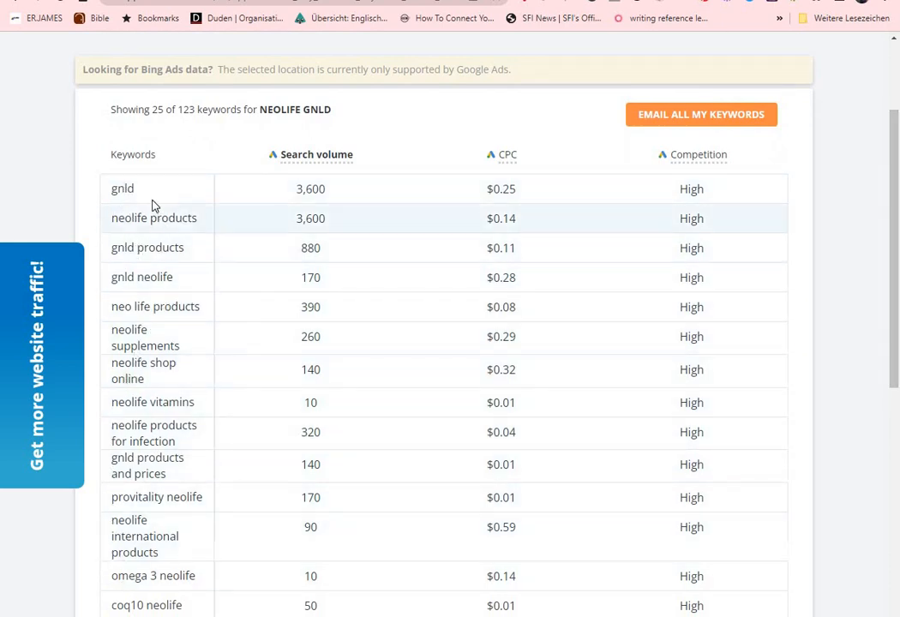
{"action": "left_click_drag", "start_coordinate": [896, 345], "coordinate": [898, 276]}
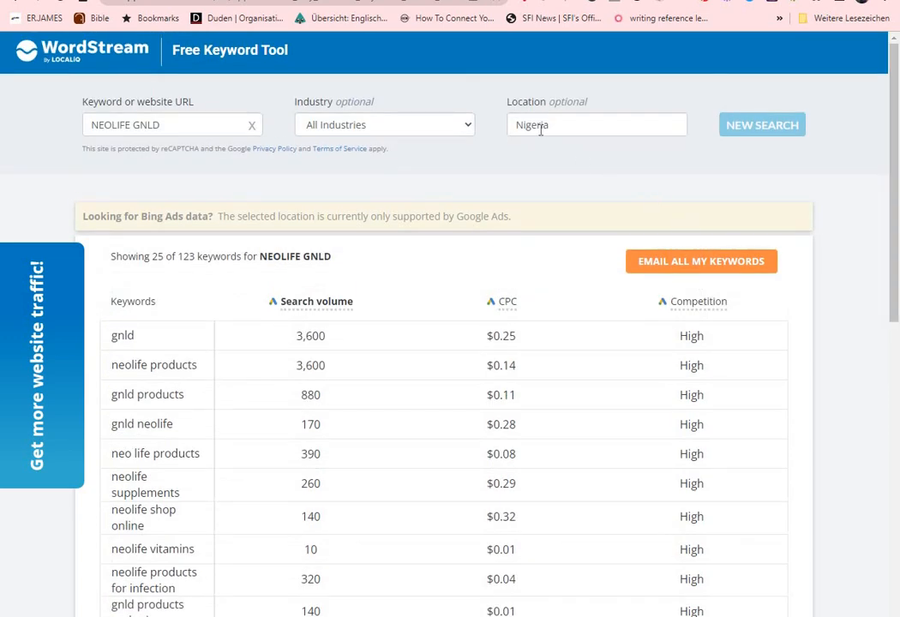
{"action": "left_click_drag", "start_coordinate": [896, 109], "coordinate": [897, 177]}
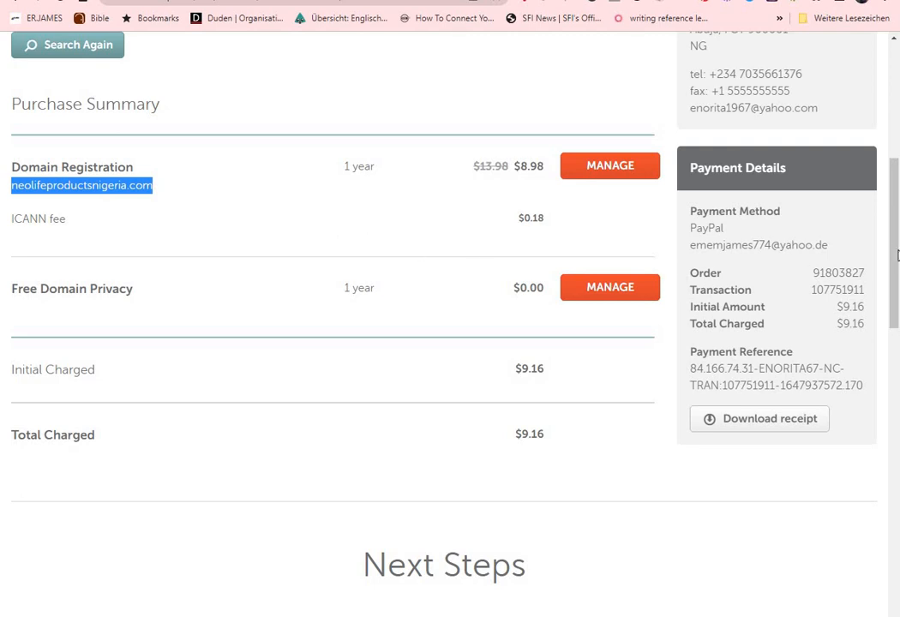
Scroll up the neolifeproductsnigeria.com purchase summary on Namecheap.
{"action": "left_click_drag", "start_coordinate": [895, 255], "coordinate": [895, 222]}
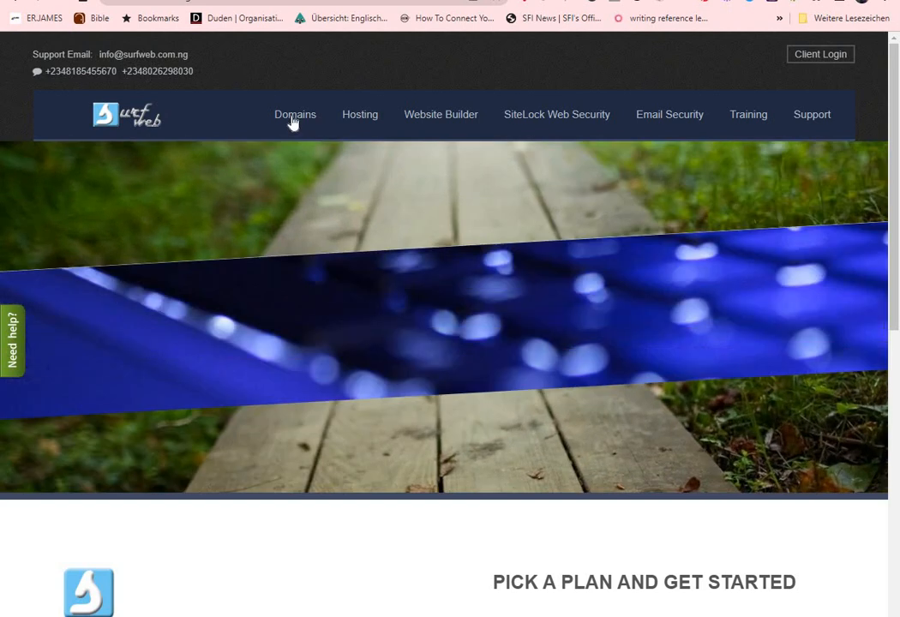
Open Surfweb's Domains registration page, then switch to the SiteGround Websites list.
{"action": "left_click", "coordinate": [294, 118]}
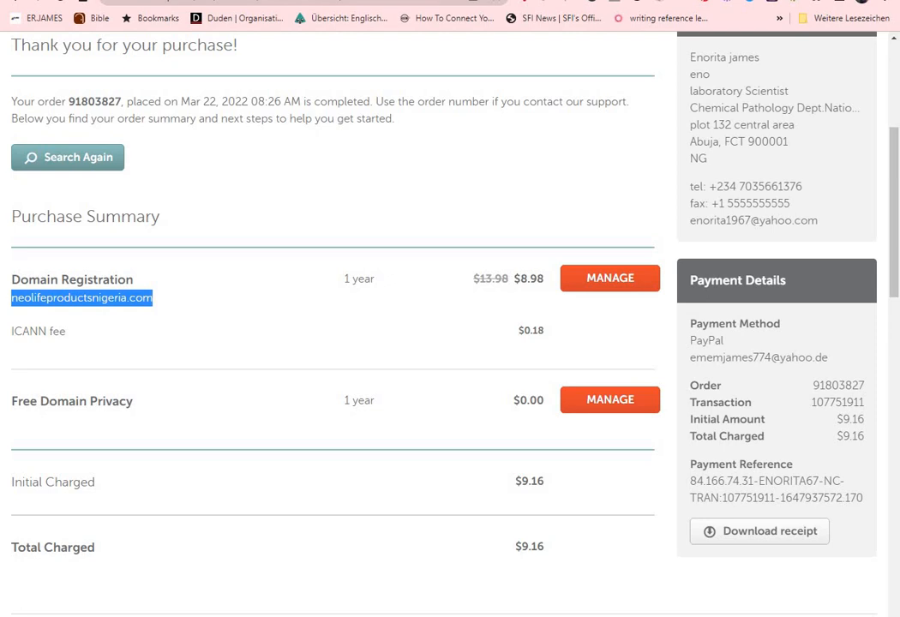
{"action": "left_click", "coordinate": [377, 1]}
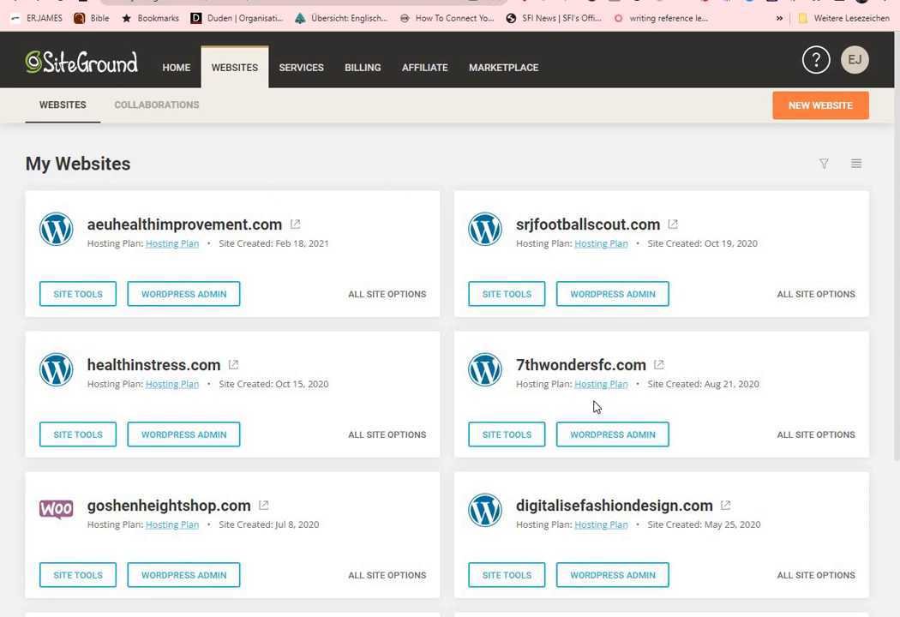
{"action": "left_click_drag", "start_coordinate": [899, 342], "coordinate": [898, 178]}
{"action": "scroll", "coordinate": [898, 233], "scroll_direction": "down", "scroll_amount": 1}
{"action": "scroll", "coordinate": [898, 233], "scroll_direction": "up", "scroll_amount": 1}
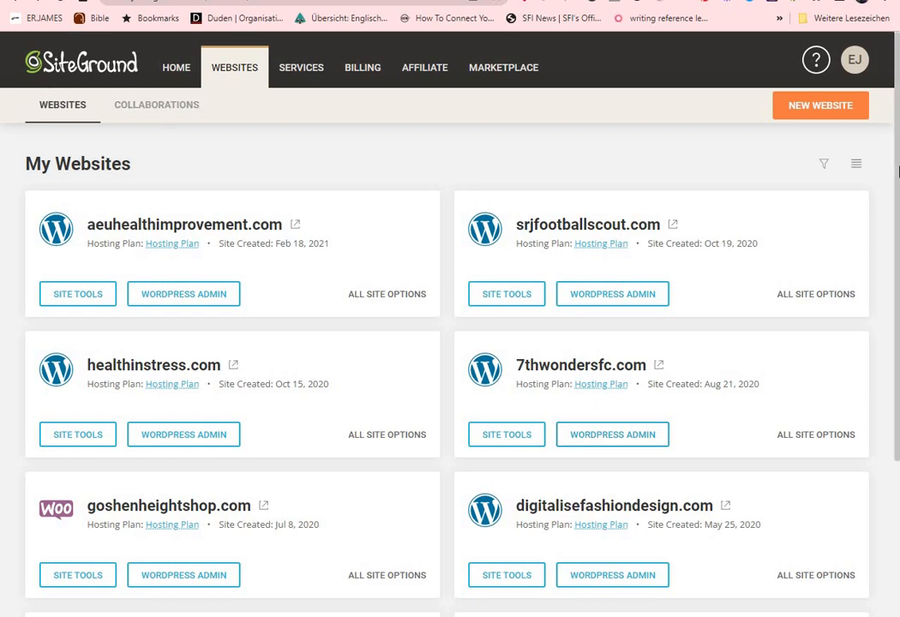
{"action": "scroll", "coordinate": [898, 171], "scroll_direction": "down", "scroll_amount": 2}
{"action": "scroll", "coordinate": [898, 167], "scroll_direction": "up", "scroll_amount": 2}
{"action": "scroll", "coordinate": [897, 166], "scroll_direction": "up", "scroll_amount": 1}
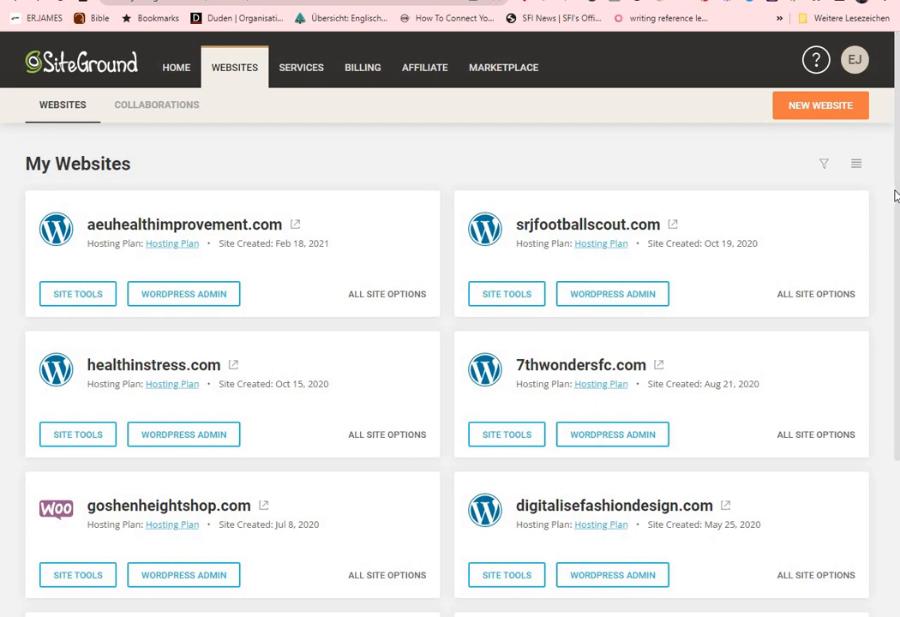
{"action": "left_click_drag", "start_coordinate": [898, 223], "coordinate": [898, 171]}
Start a new SiteGround website using the existing domain neolifeproductsnigeria.com and continue to setup.
{"action": "left_click", "coordinate": [816, 109]}
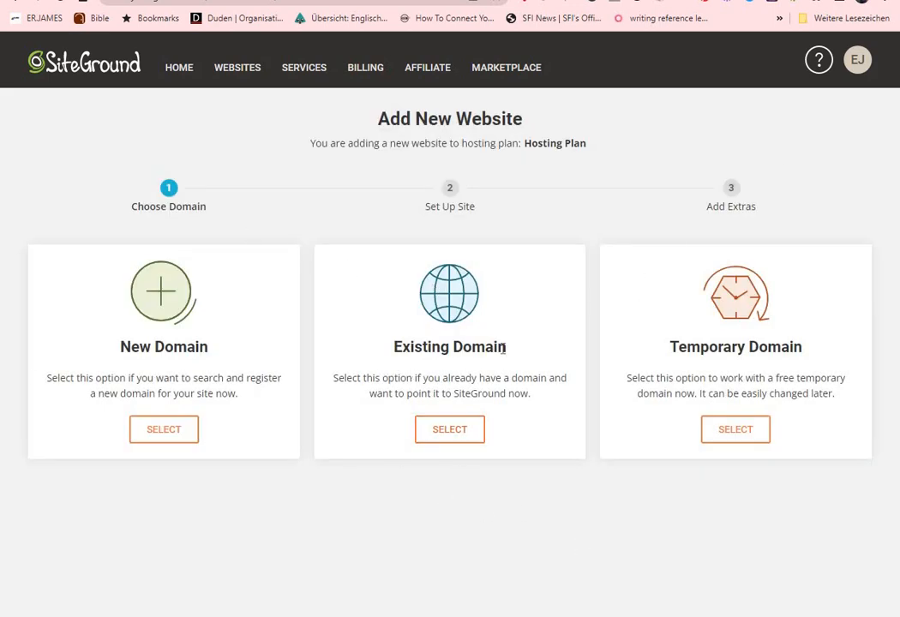
{"action": "left_click", "coordinate": [445, 432]}
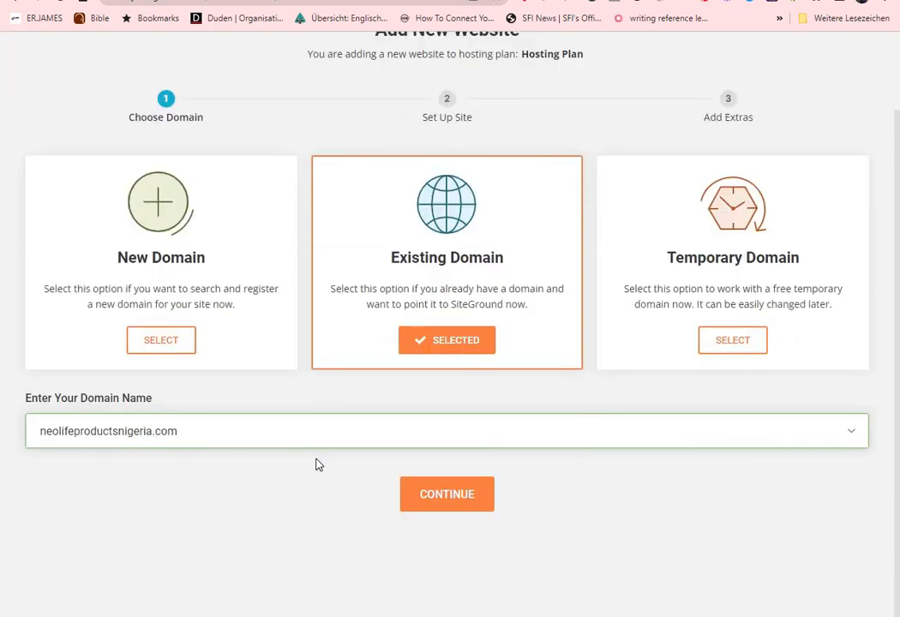
{"action": "left_click", "coordinate": [448, 505]}
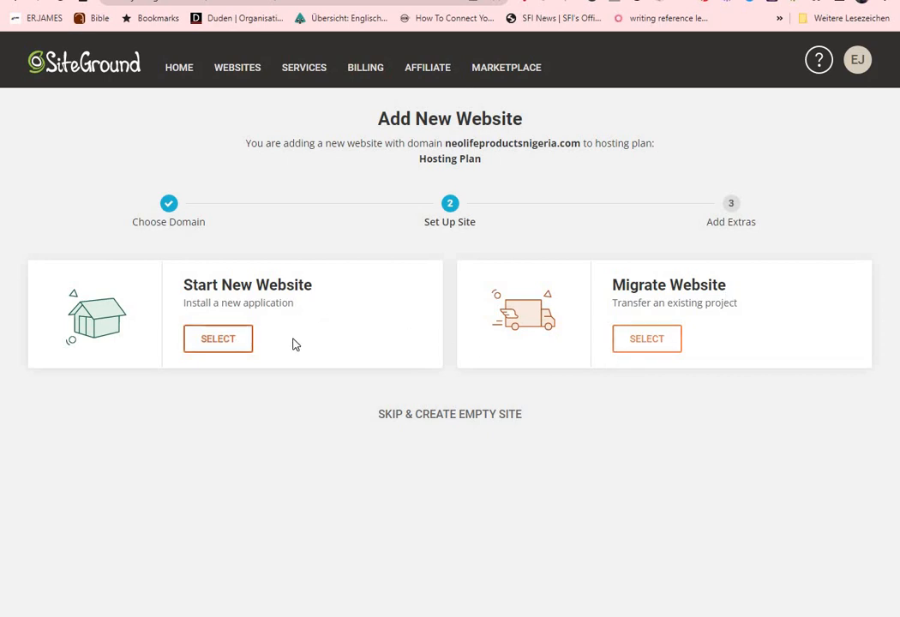
Choose Start New Website with WordPress, enter the login email and password, and continue.
{"action": "left_click", "coordinate": [218, 340]}
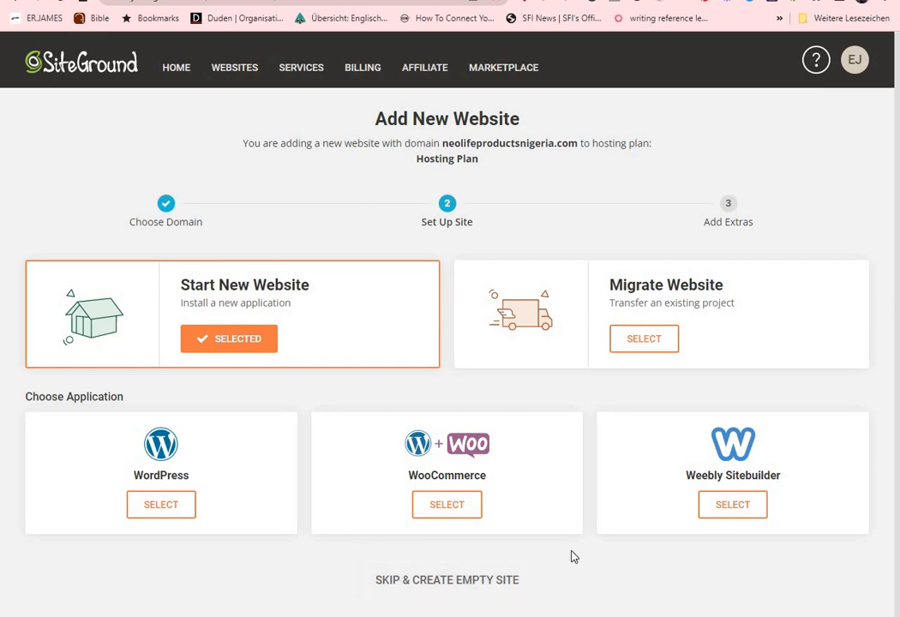
{"action": "left_click", "coordinate": [160, 505]}
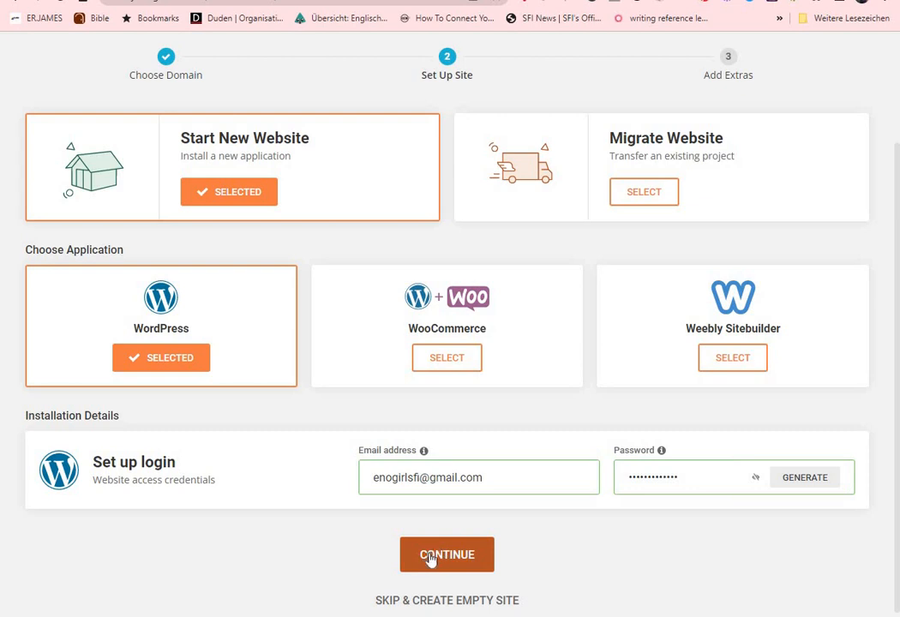
{"action": "left_click", "coordinate": [430, 557]}
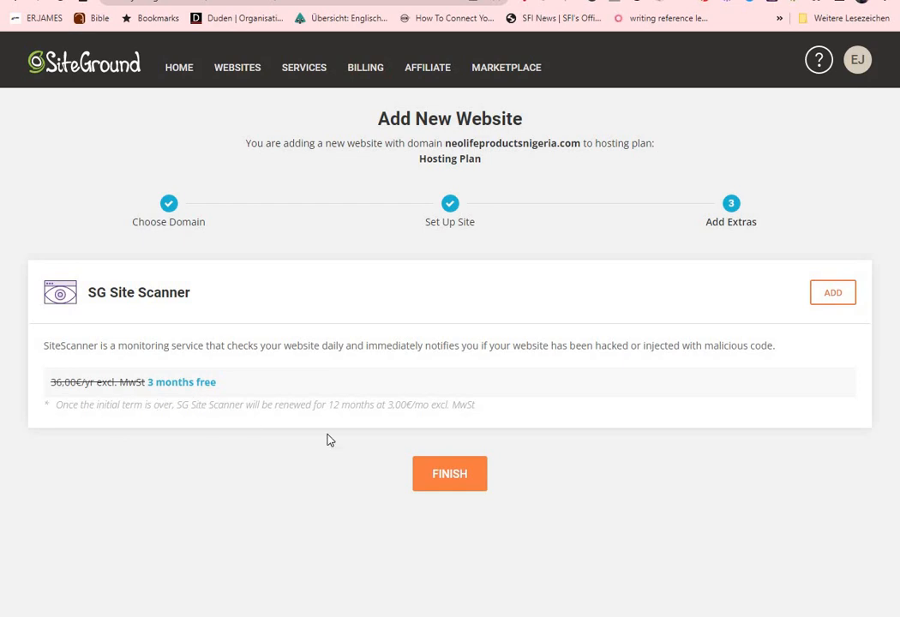
Finish the neolifeproductsnigeria.com site without adding the SG Site Scanner extra.
{"action": "left_click", "coordinate": [451, 477]}
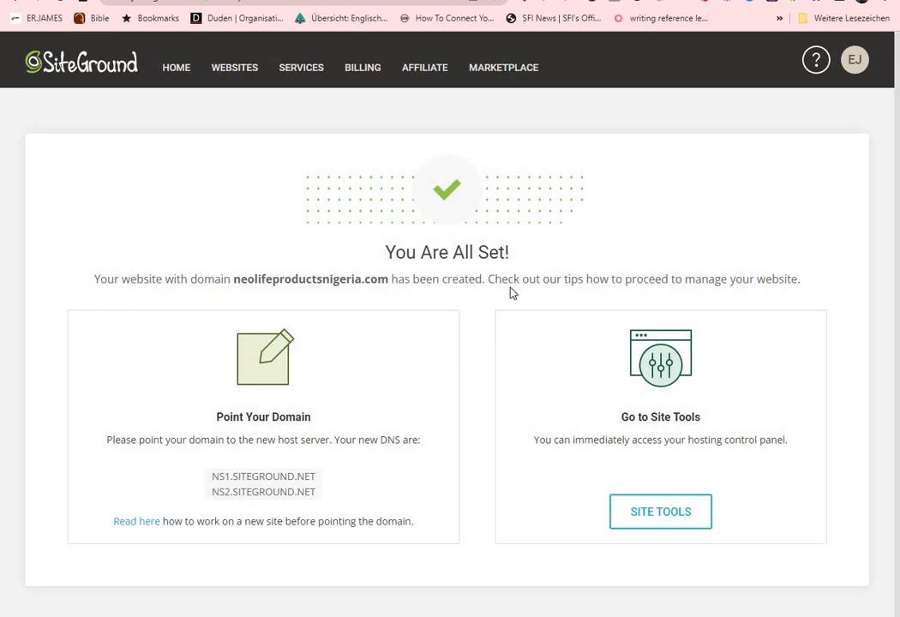
Scroll to the NS1/NS2.SITEGROUND.NET nameservers, then return to the Namecheap purchase summary.
{"action": "scroll", "coordinate": [898, 333], "scroll_direction": "down", "scroll_amount": 1}
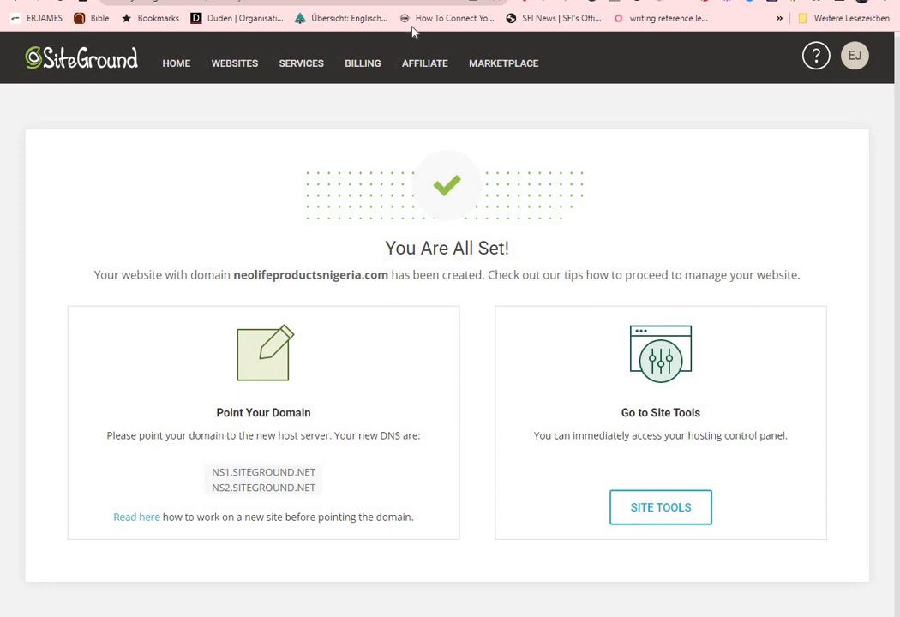
{"action": "left_click", "coordinate": [319, 0]}
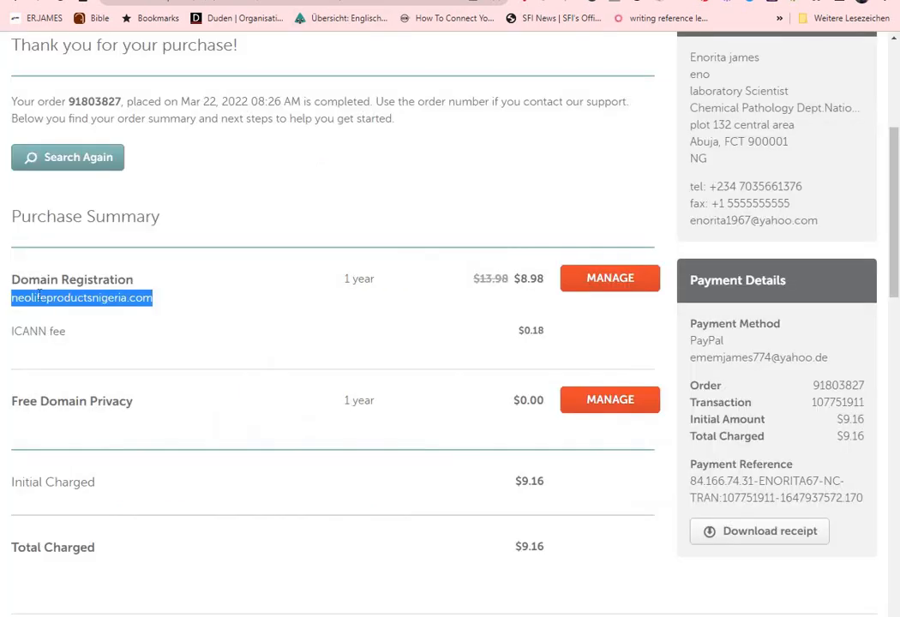
Switch neolifeproductsnigeria.com to Custom DNS in Namecheap, then cycle tabs to SiteGround's nameservers page.
{"action": "left_click", "coordinate": [612, 289]}
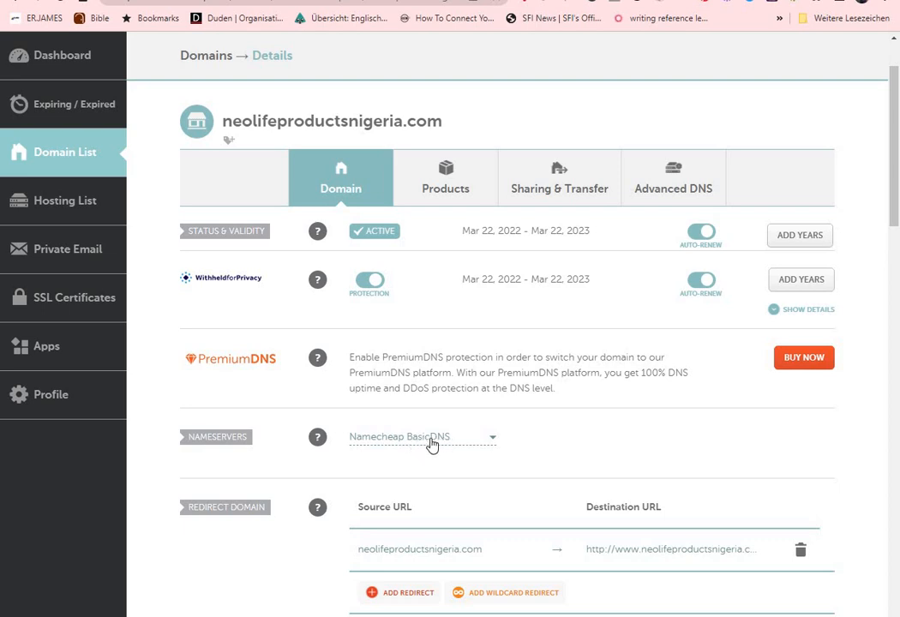
{"action": "left_click", "coordinate": [492, 443]}
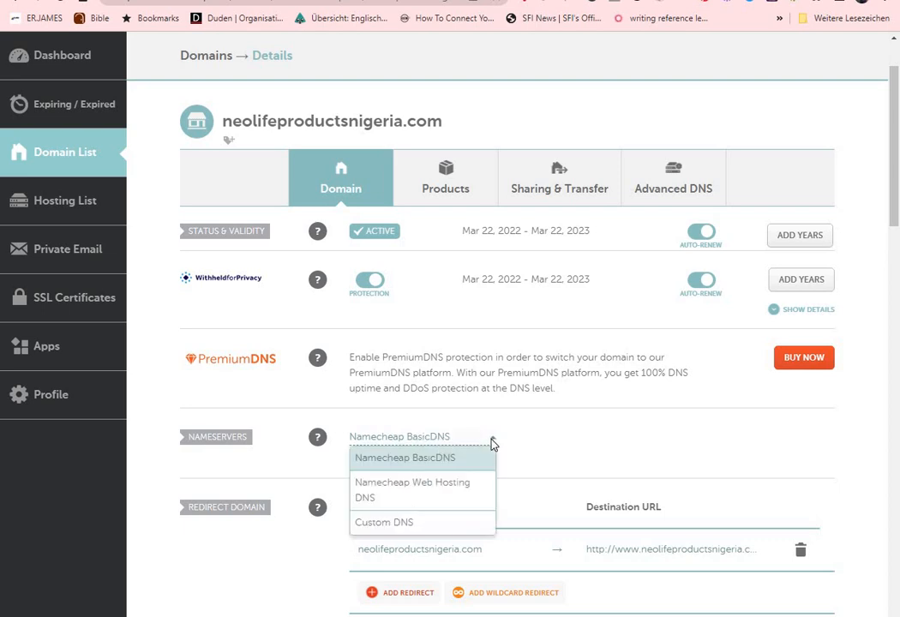
{"action": "left_click", "coordinate": [382, 524]}
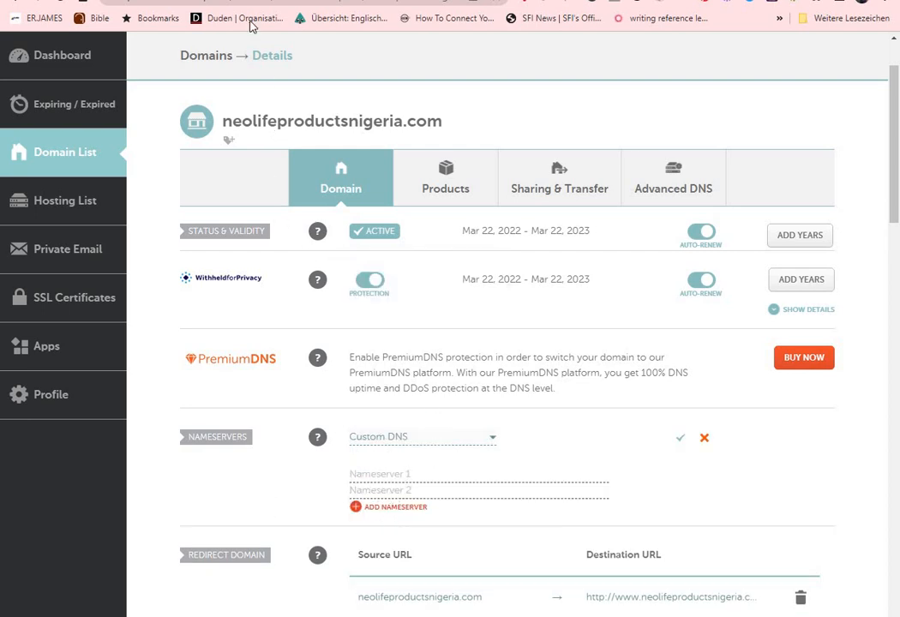
{"action": "key", "text": "ctrl+Tab"}
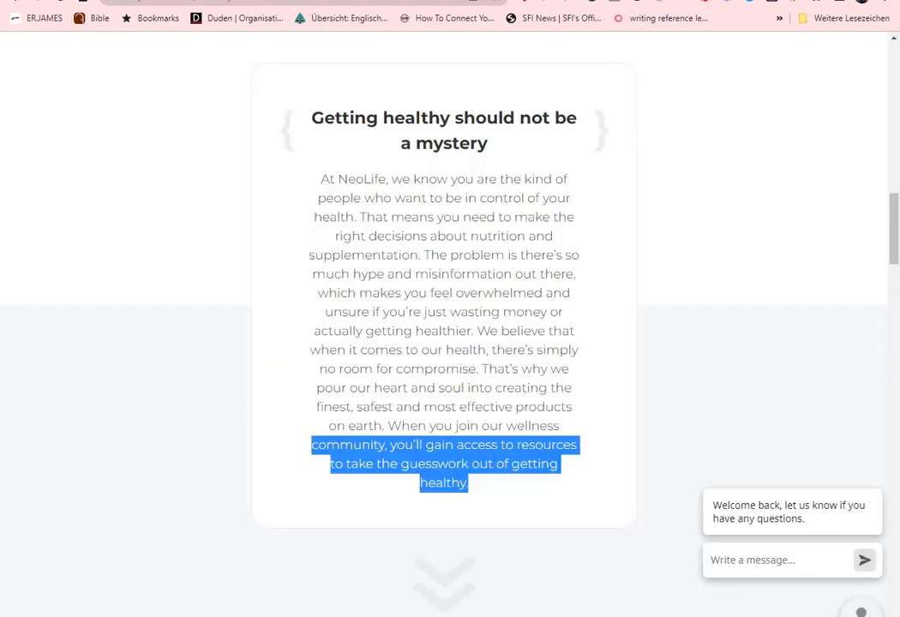
{"action": "key", "text": "ctrl+Tab"}
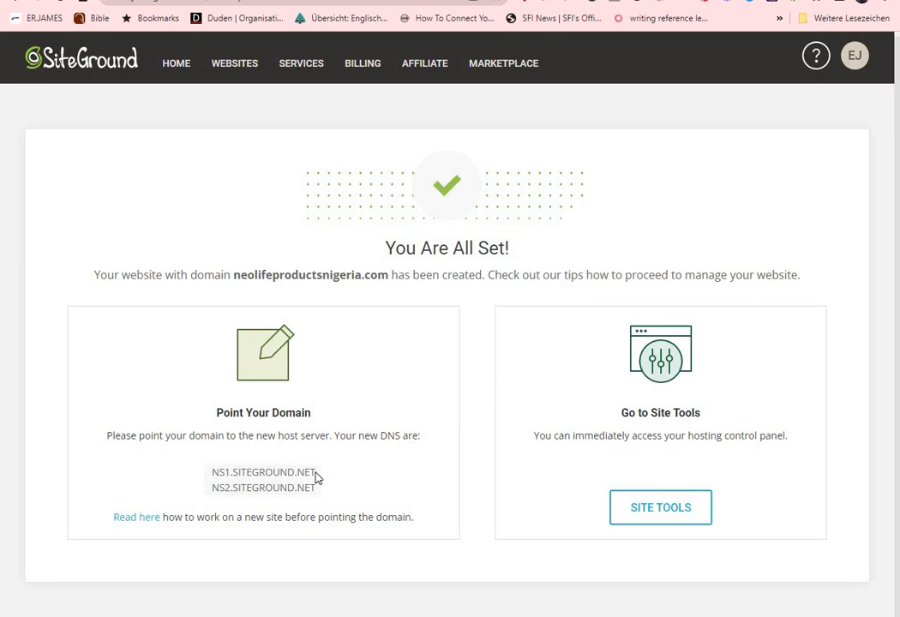
Return to Namecheap's domain details to enter NS1.SITEGROUND.NET and NS2.SITEGROUND.NET.
{"action": "key", "text": "ctrl+Tab"}
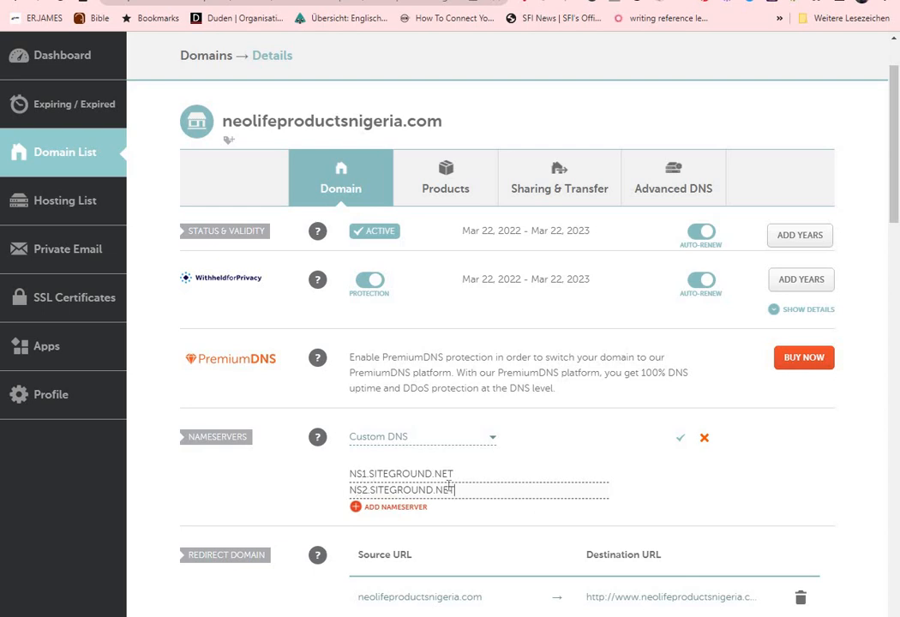
Save NS1/NS2.SITEGROUND.NET as the custom nameservers, then go back to SiteGround's setup page.
{"action": "left_click", "coordinate": [679, 442]}
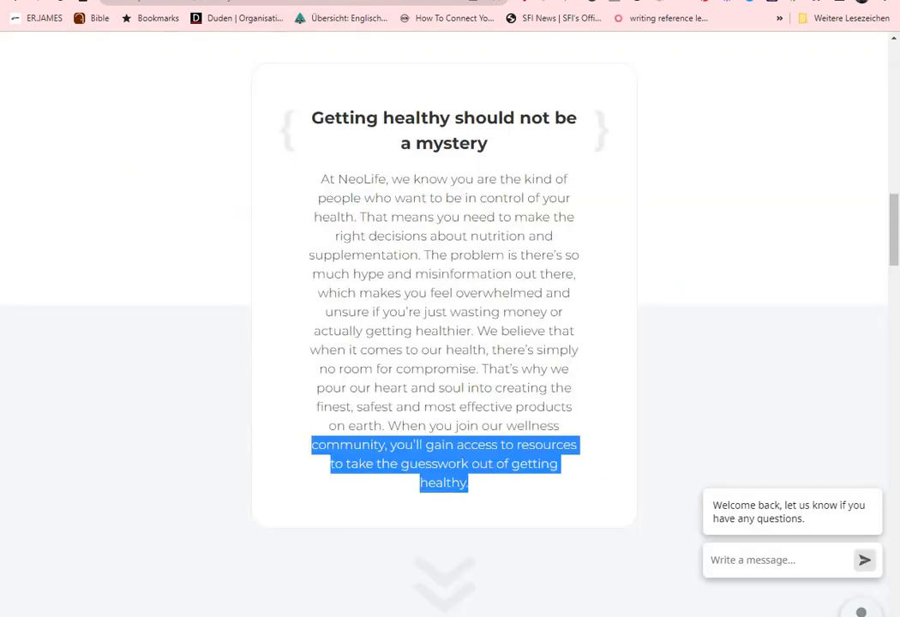
{"action": "left_click", "coordinate": [353, 10]}
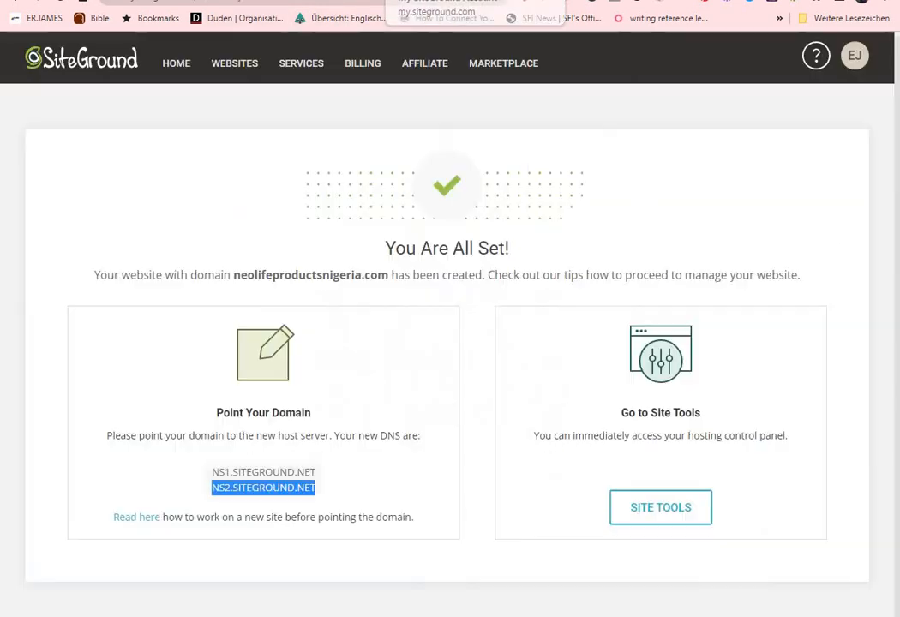
Open Site Tools for neolifeproductsnigeria.com and expand the Security section.
{"action": "left_click", "coordinate": [661, 507]}
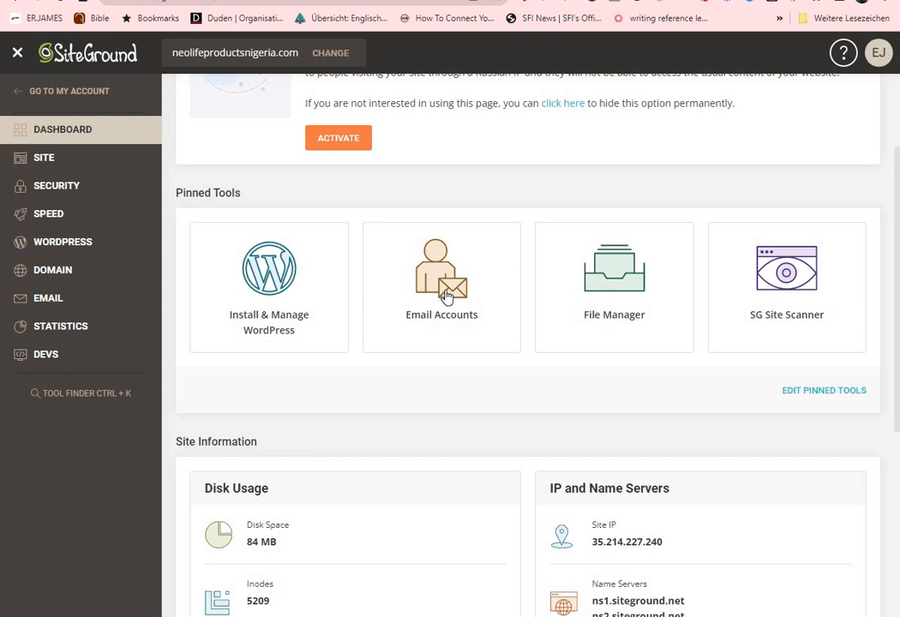
{"action": "left_click", "coordinate": [49, 189]}
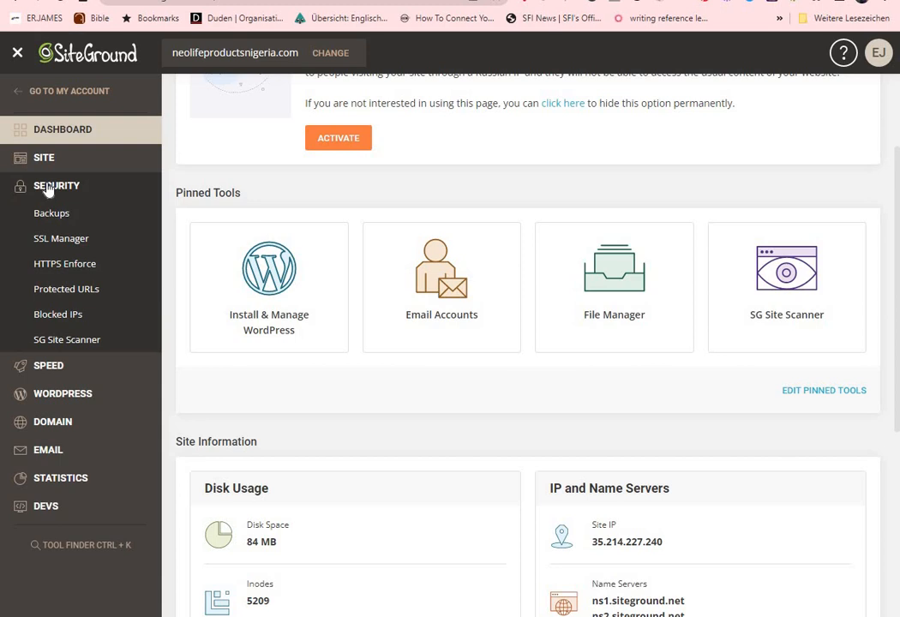
Install a Let's Encrypt Wildcard certificate in SSL Manager and open its Enforce HTTPS settings.
{"action": "left_click", "coordinate": [49, 242]}
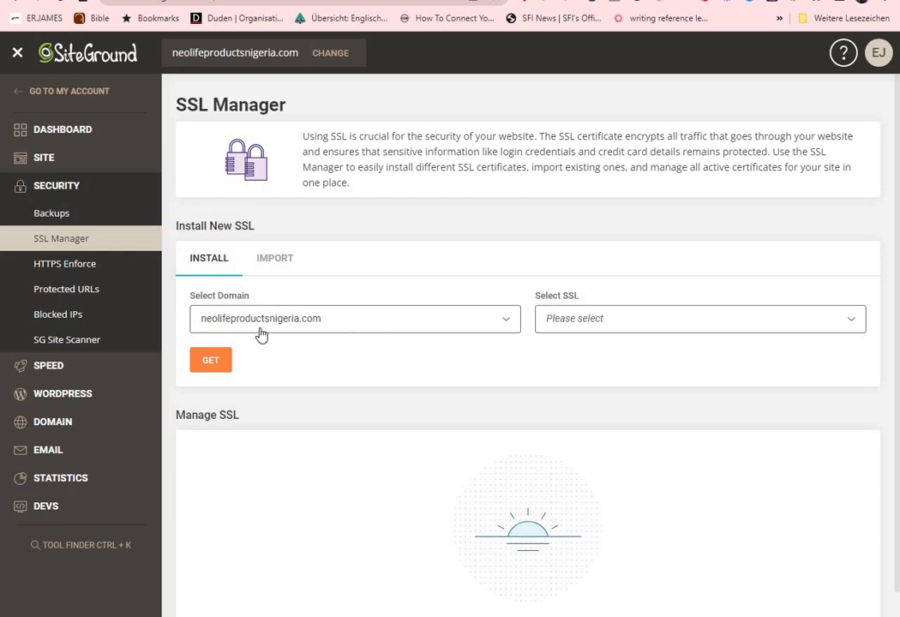
{"action": "left_click", "coordinate": [853, 326]}
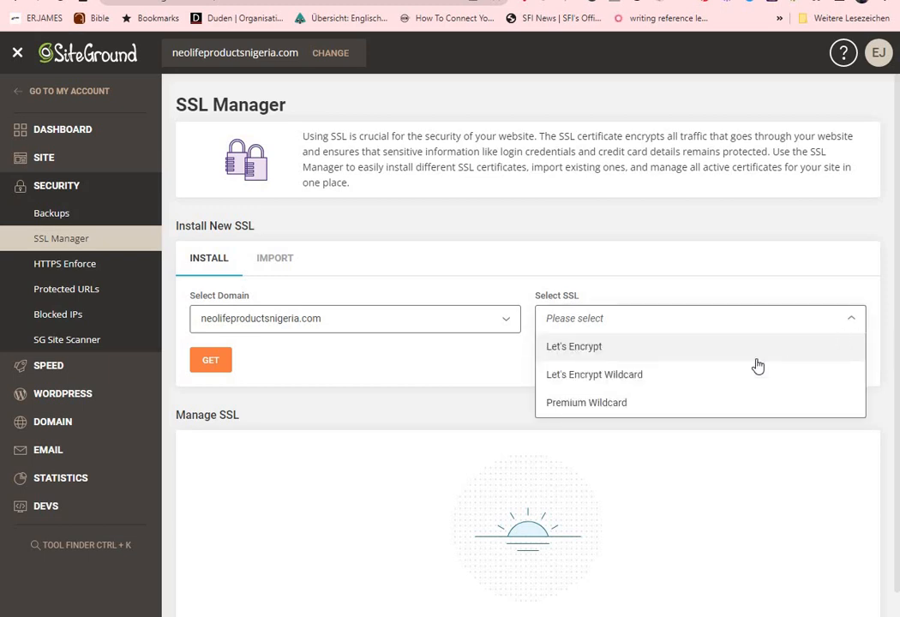
{"action": "left_click", "coordinate": [598, 381]}
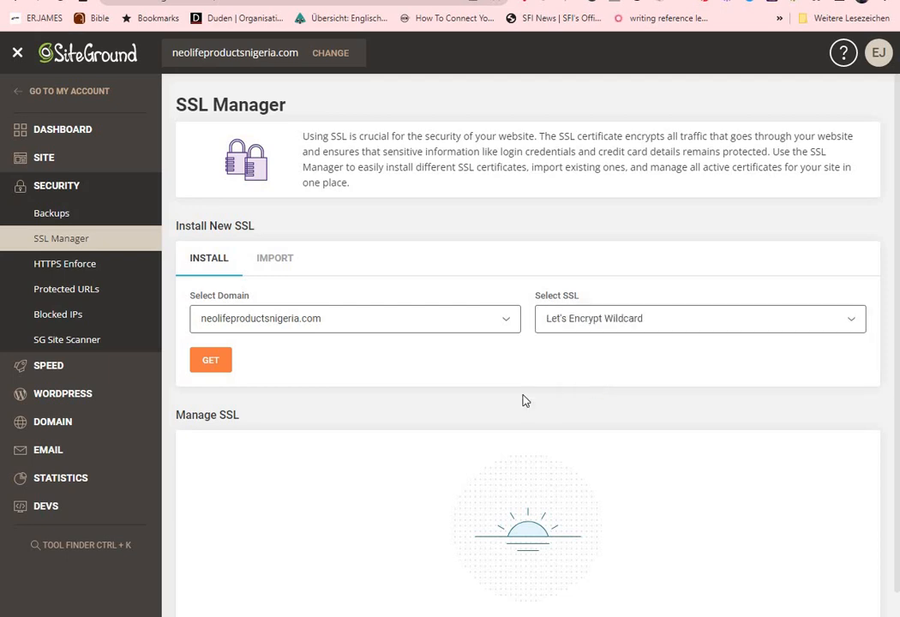
{"action": "left_click", "coordinate": [209, 365]}
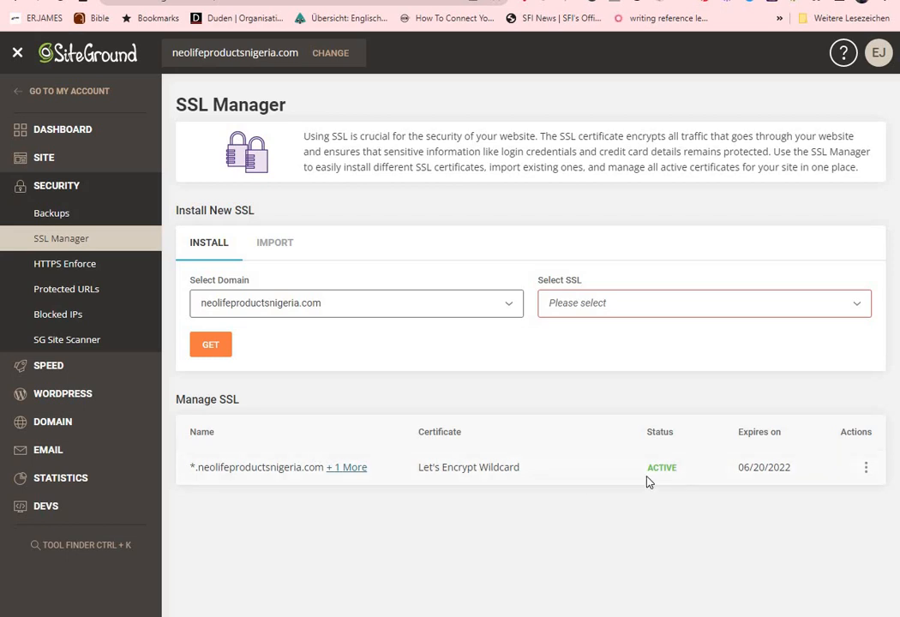
{"action": "left_click", "coordinate": [865, 471]}
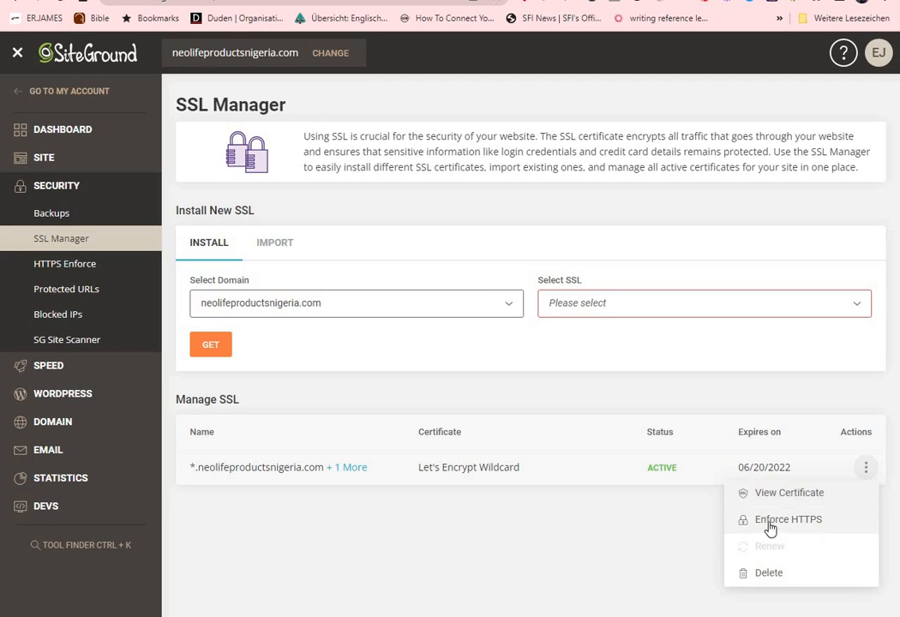
{"action": "left_click", "coordinate": [769, 520]}
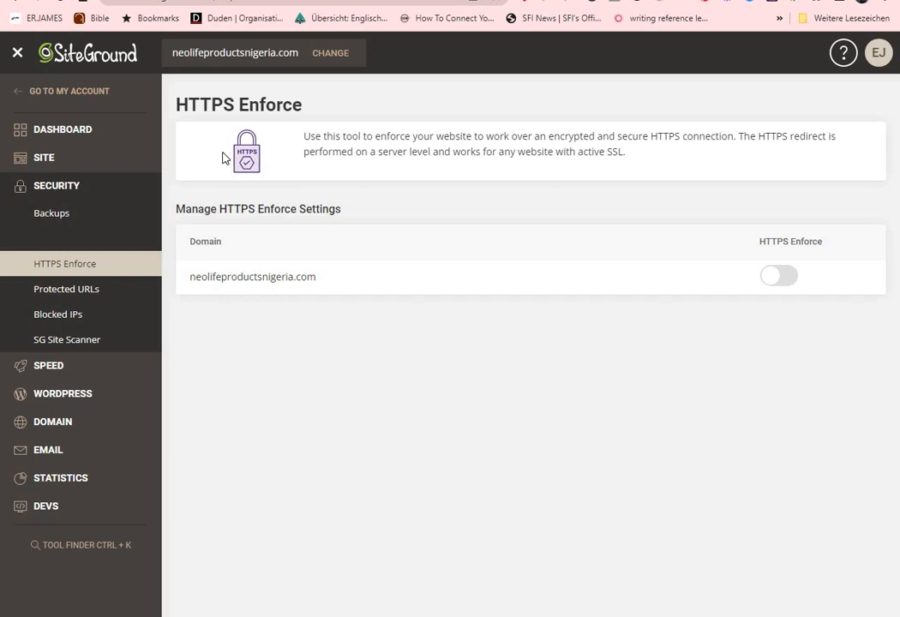
Switch on HTTPS Enforce for neolifeproductsnigeria.com and expand the Email tools.
{"action": "left_click", "coordinate": [779, 277]}
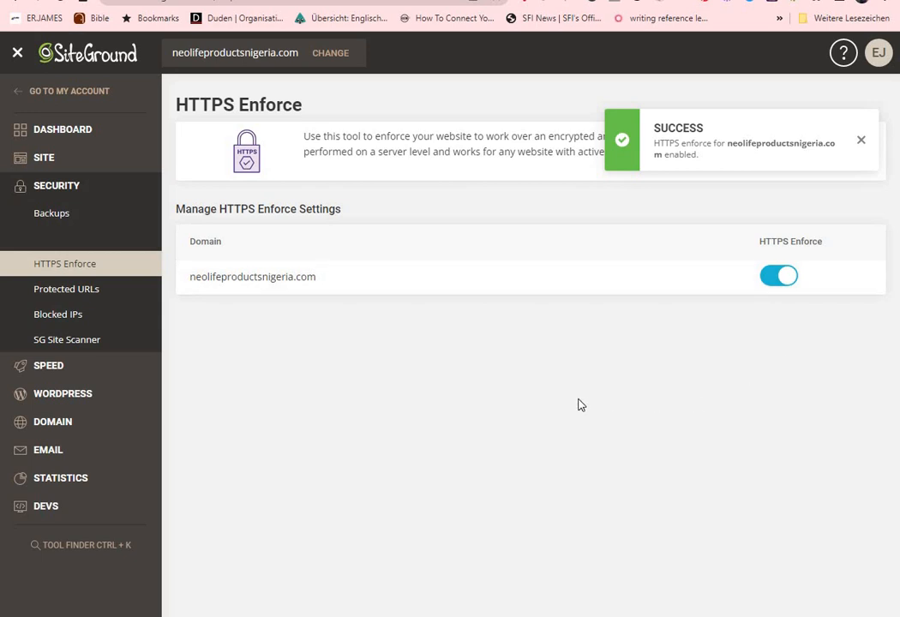
{"action": "left_click", "coordinate": [47, 168]}
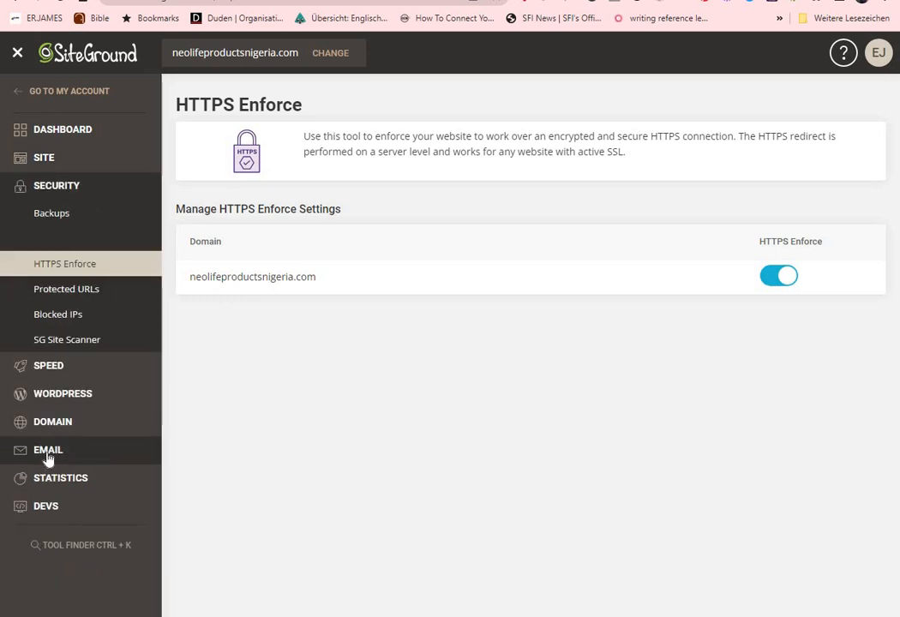
{"action": "left_click", "coordinate": [47, 456]}
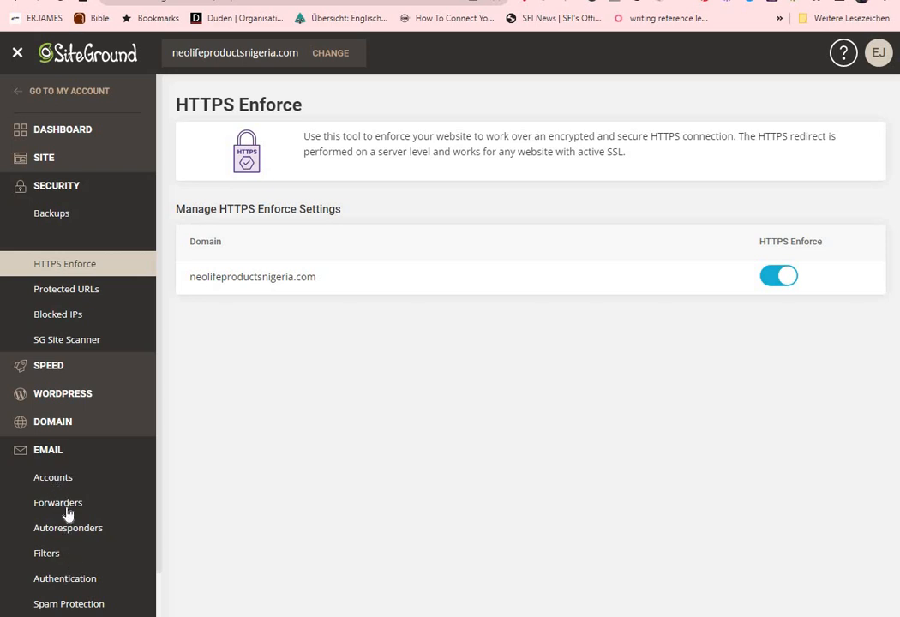
{"action": "left_click", "coordinate": [65, 480]}
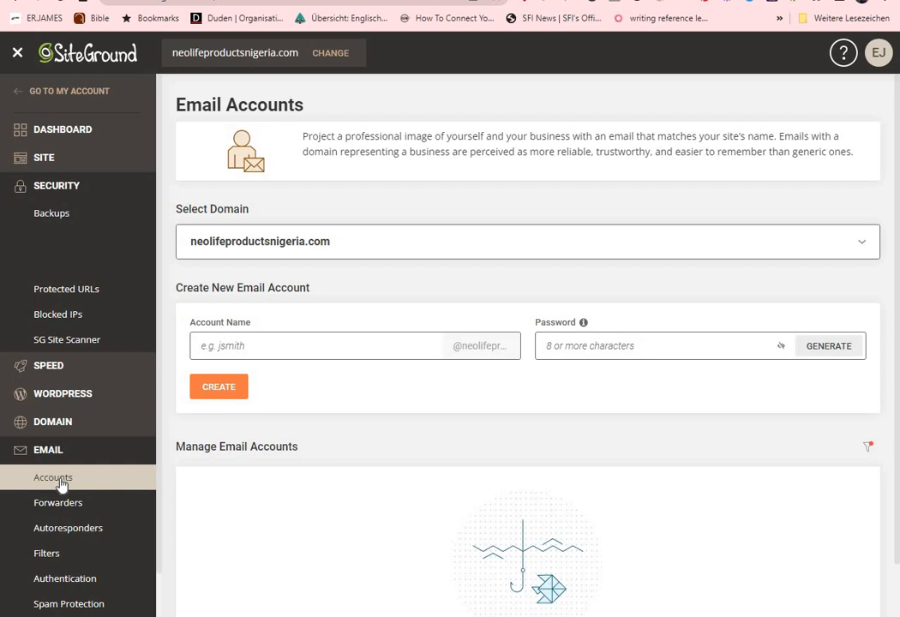
{"action": "left_click", "coordinate": [244, 343]}
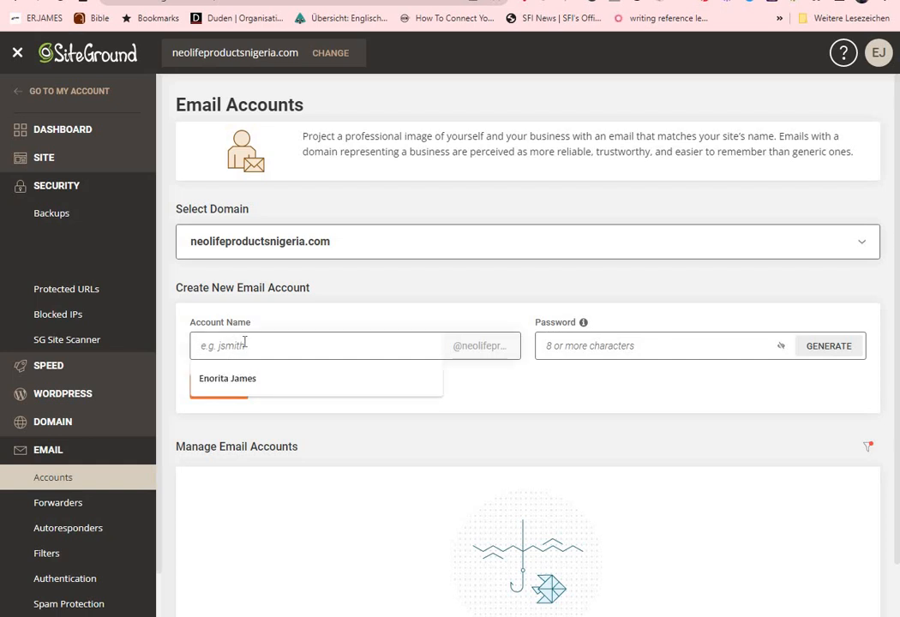
{"action": "type", "text": "contact"}
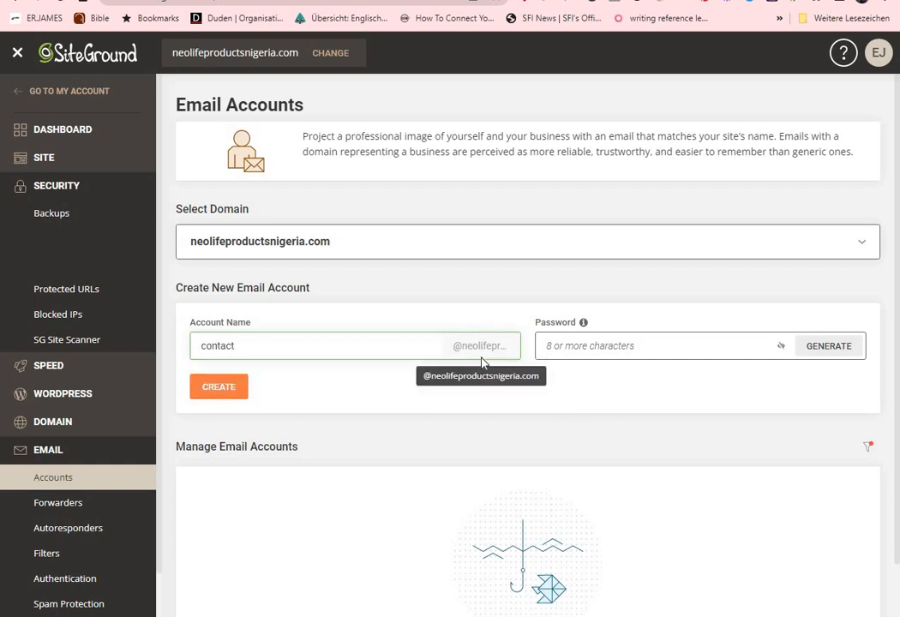
{"action": "left_click", "coordinate": [589, 347]}
{"action": "key", "text": "ctrl+v"}
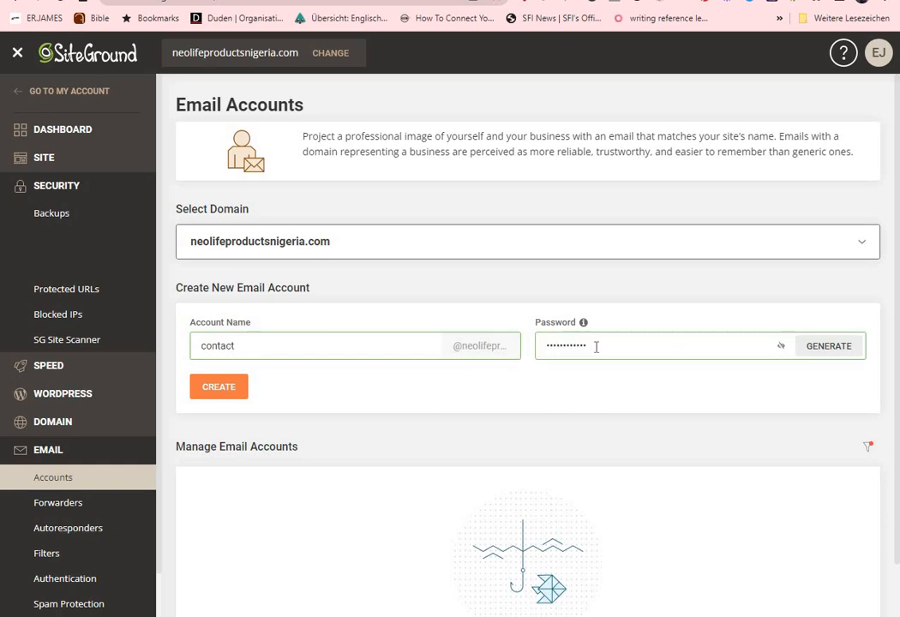
{"action": "left_click", "coordinate": [223, 389]}
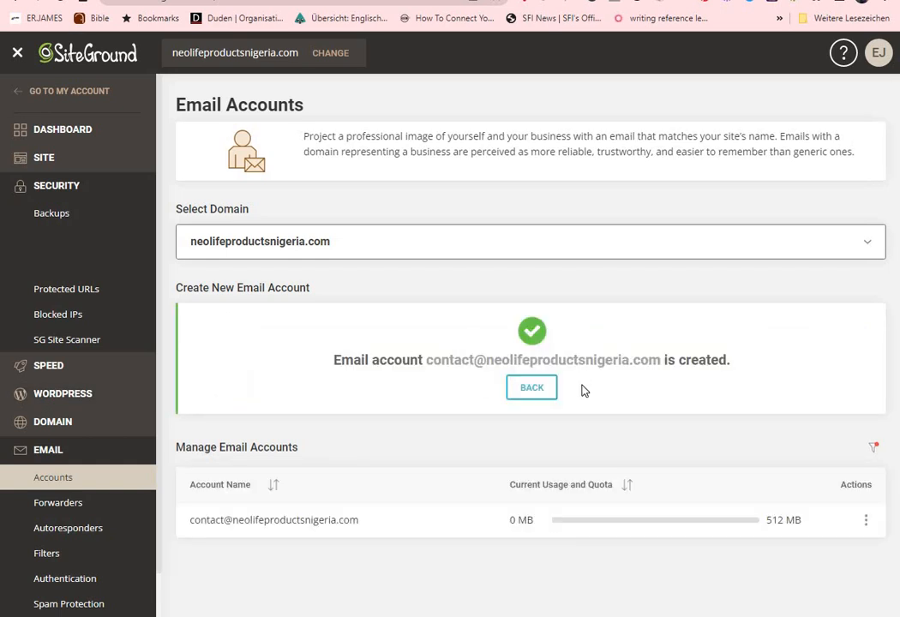
Start a new 'info' email account with its password, then go to WordPress Install & Manage.
{"action": "left_click", "coordinate": [532, 393]}
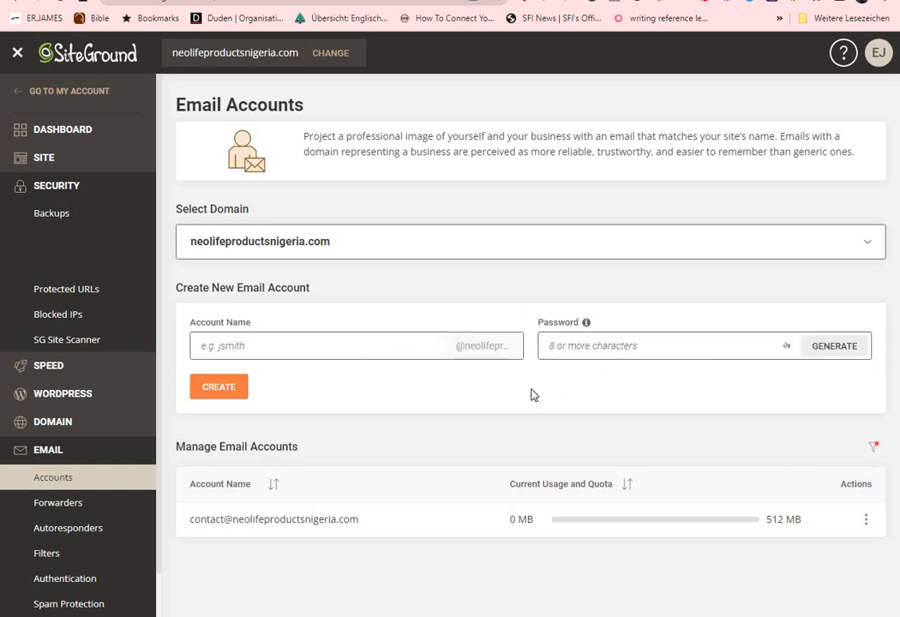
{"action": "left_click", "coordinate": [244, 347]}
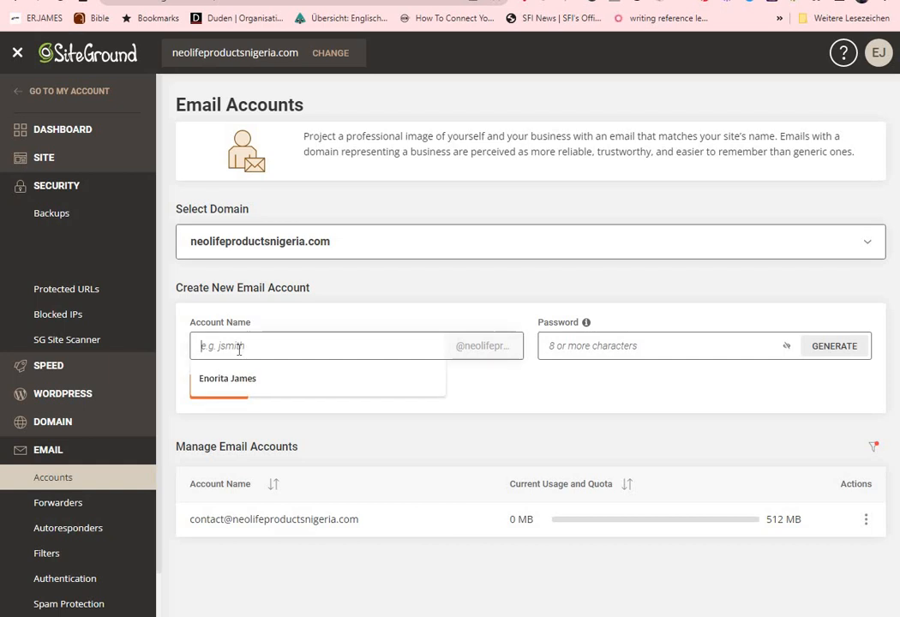
{"action": "type", "text": "info"}
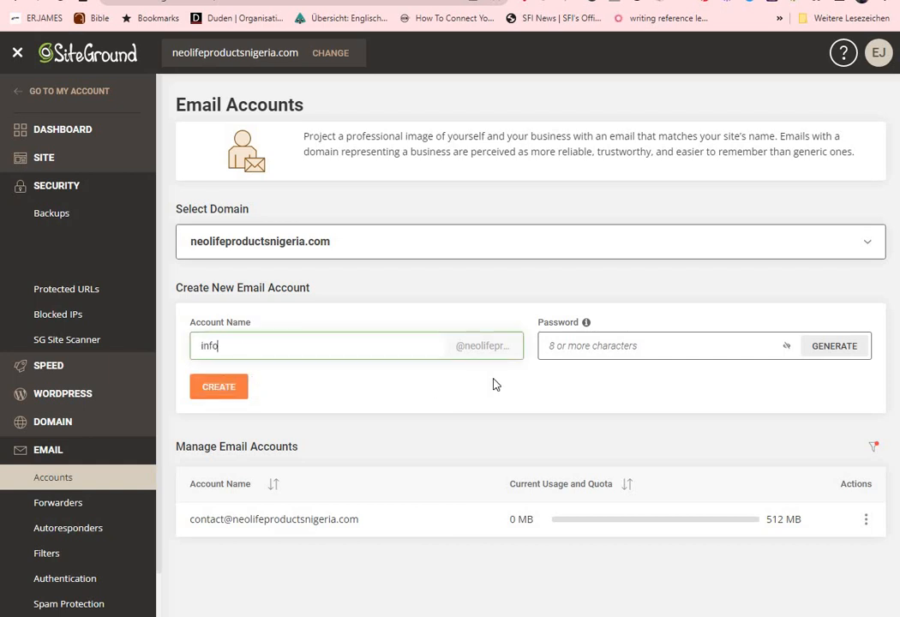
{"action": "left_click", "coordinate": [588, 348]}
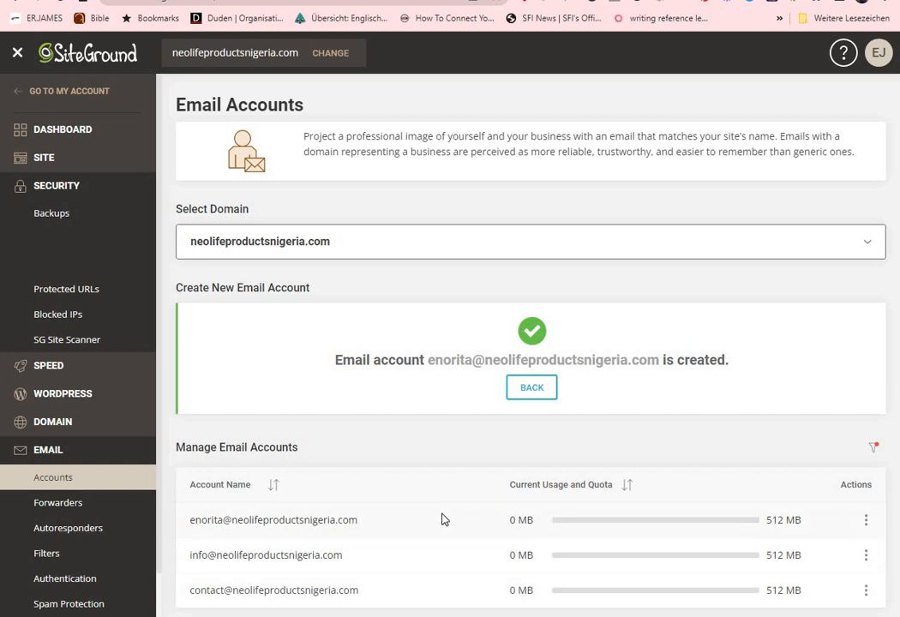
{"action": "left_click", "coordinate": [86, 395]}
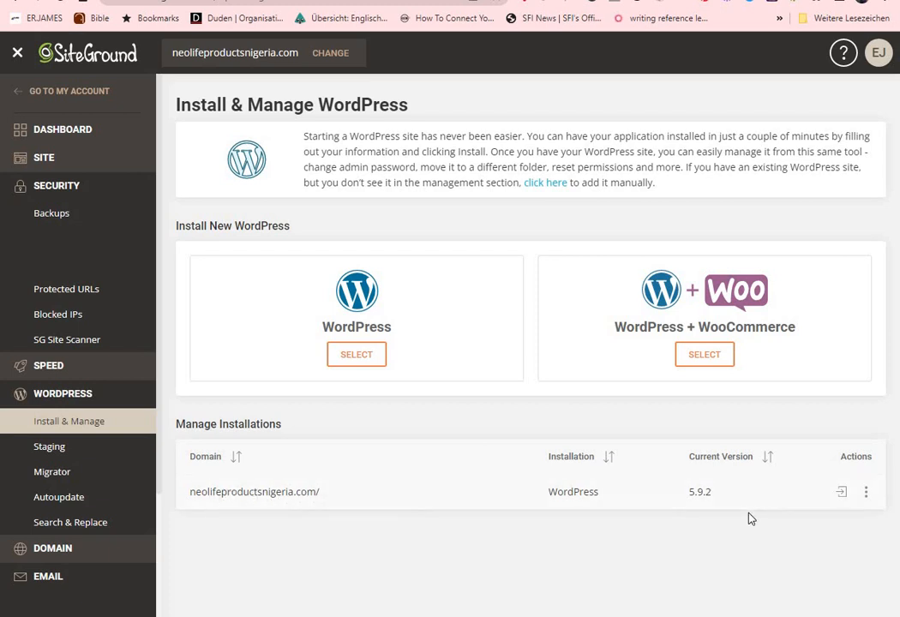
Log in to the neolifeproductsnigeria.com WordPress admin from the installations list.
{"action": "left_click", "coordinate": [843, 494]}
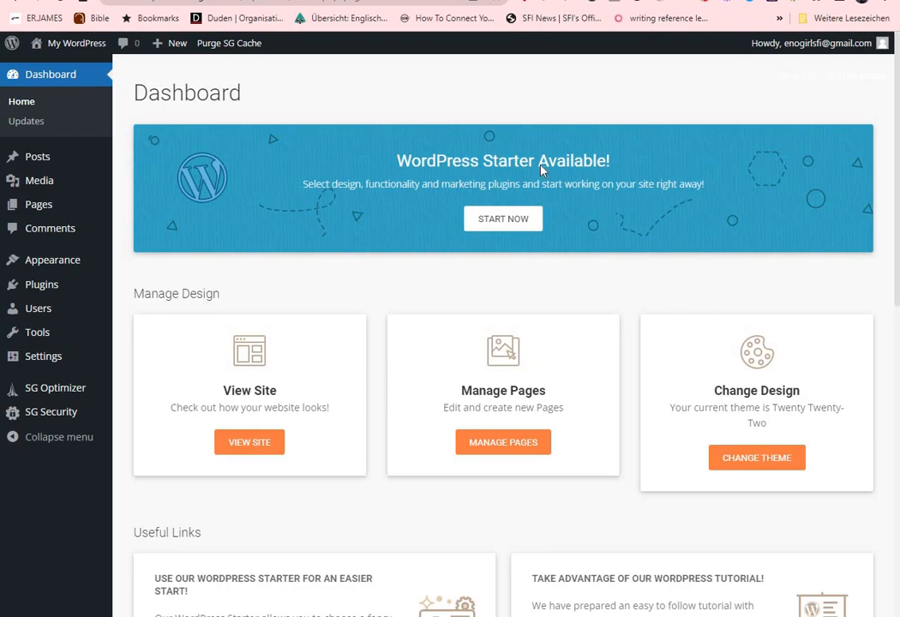
Scroll through the WordPress Dashboard to review the new site, running Twenty Twenty-Two.
{"action": "left_click_drag", "start_coordinate": [897, 293], "coordinate": [880, 134]}
{"action": "scroll", "coordinate": [878, 134], "scroll_direction": "up", "scroll_amount": 1}
{"action": "left_click_drag", "start_coordinate": [897, 299], "coordinate": [897, 200]}
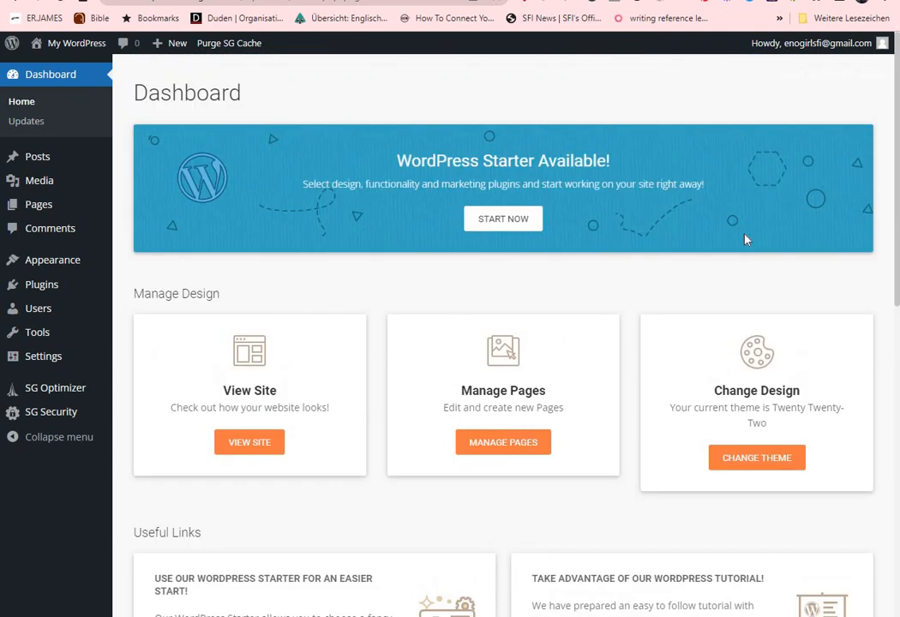